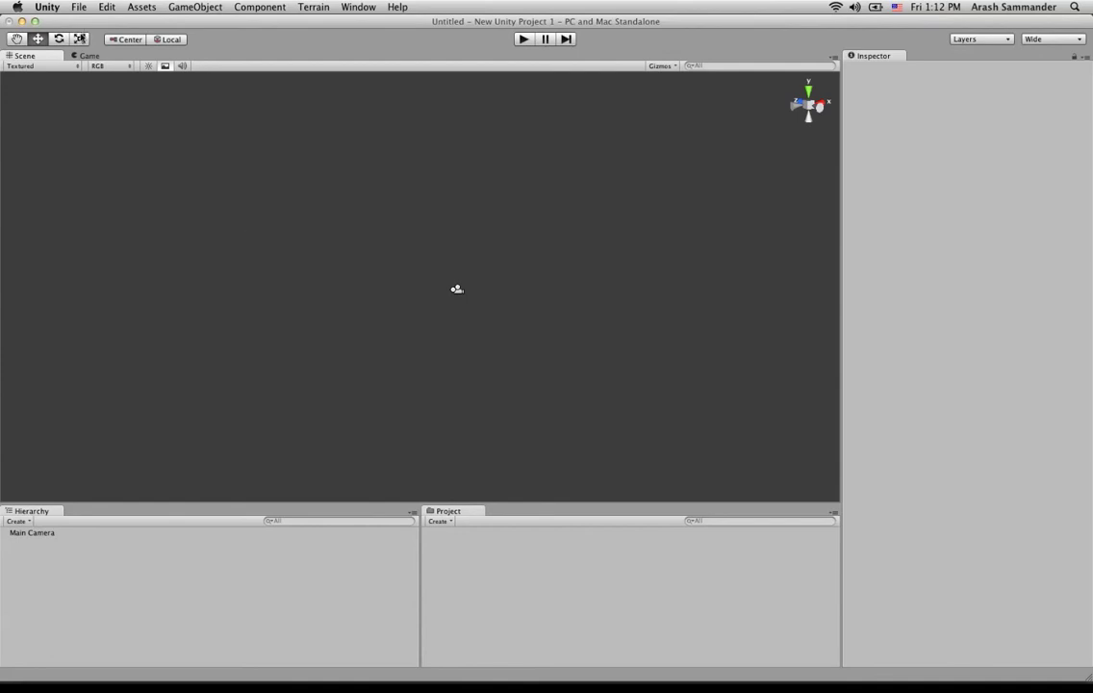
Switch the editor window layout to 2 by 3
click(75, 55)
click(39, 58)
click(1054, 41)
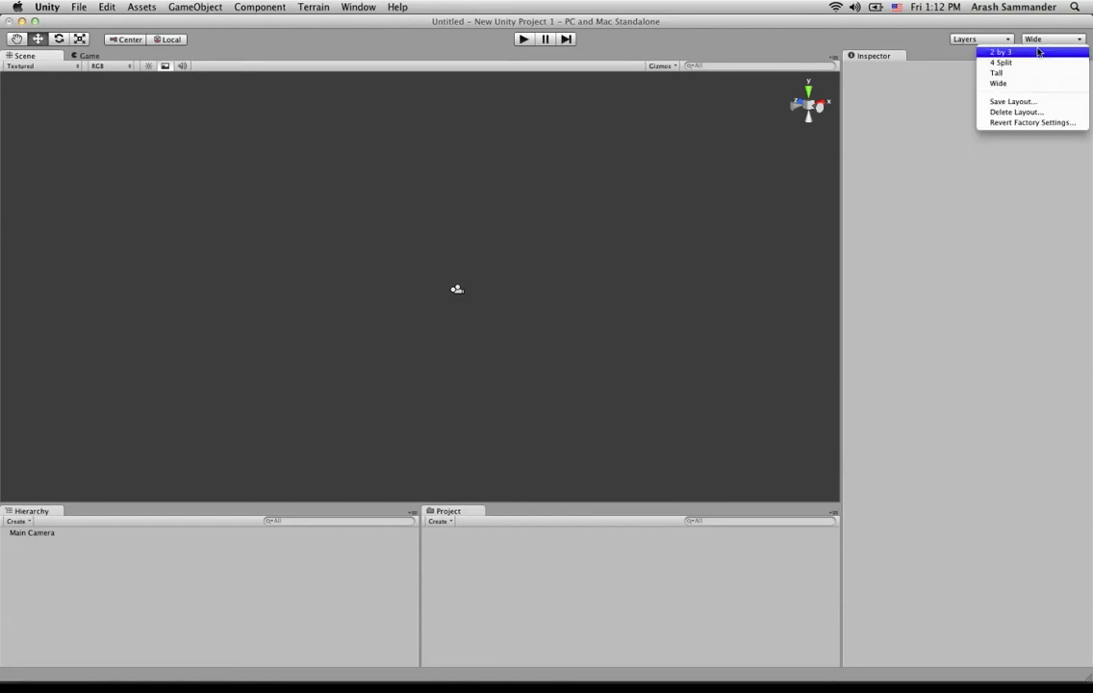
click(1038, 52)
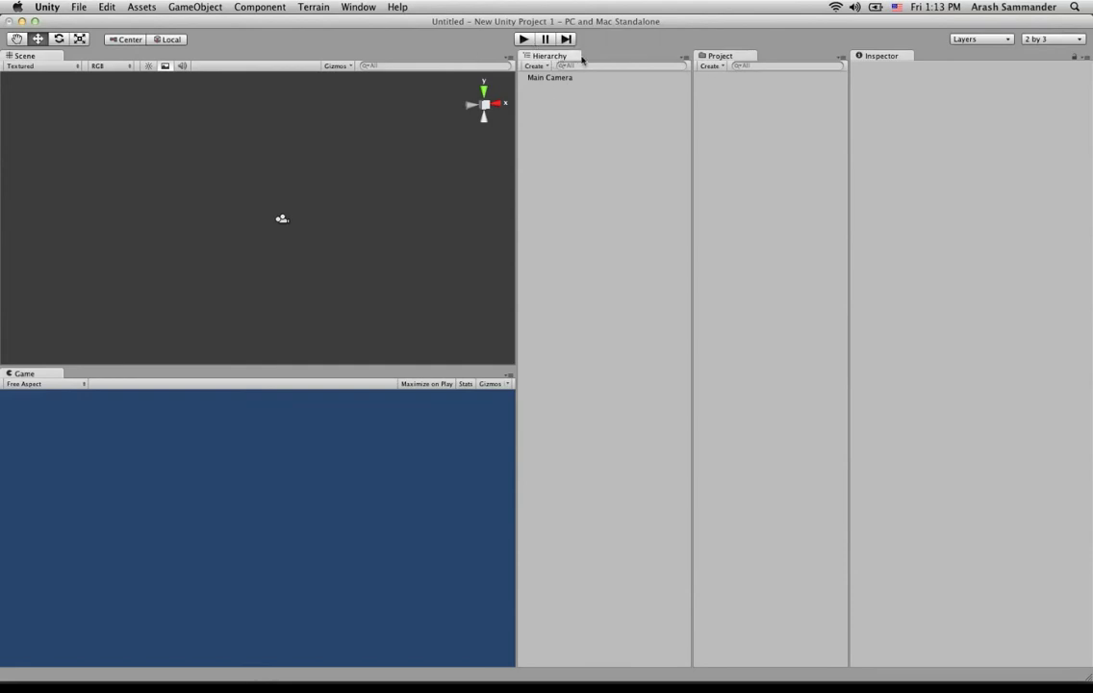
Dock the Hierarchy together with the Project view in one tabbed group and bring the Hierarchy to the front
drag(582, 59, 712, 56)
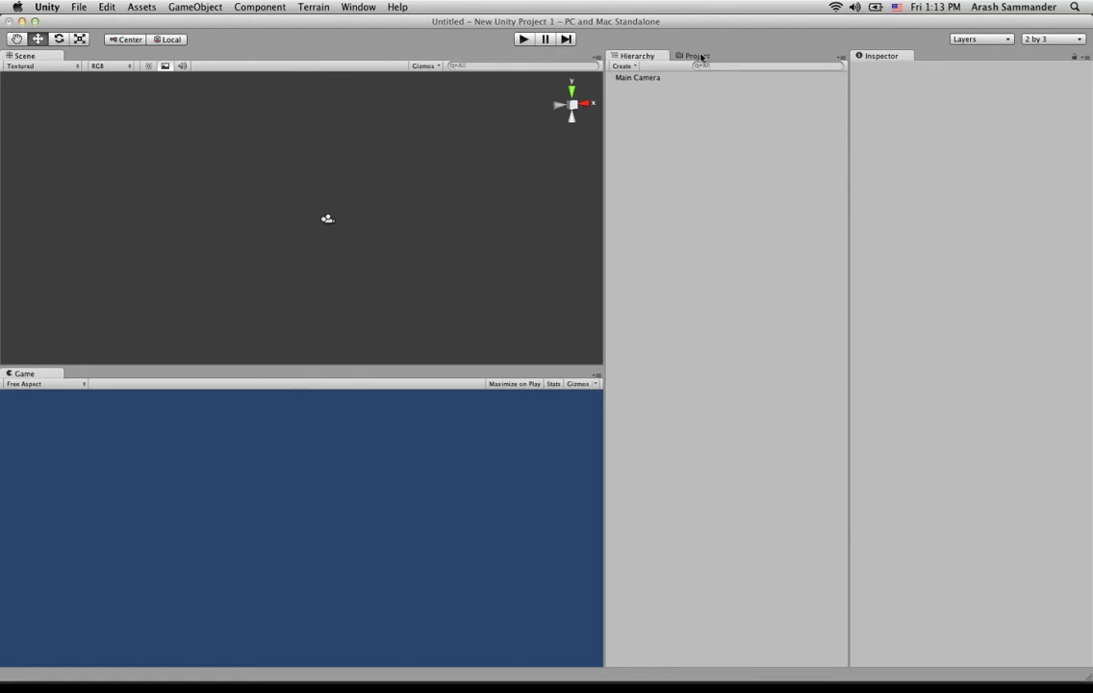
click(693, 55)
click(659, 56)
click(688, 56)
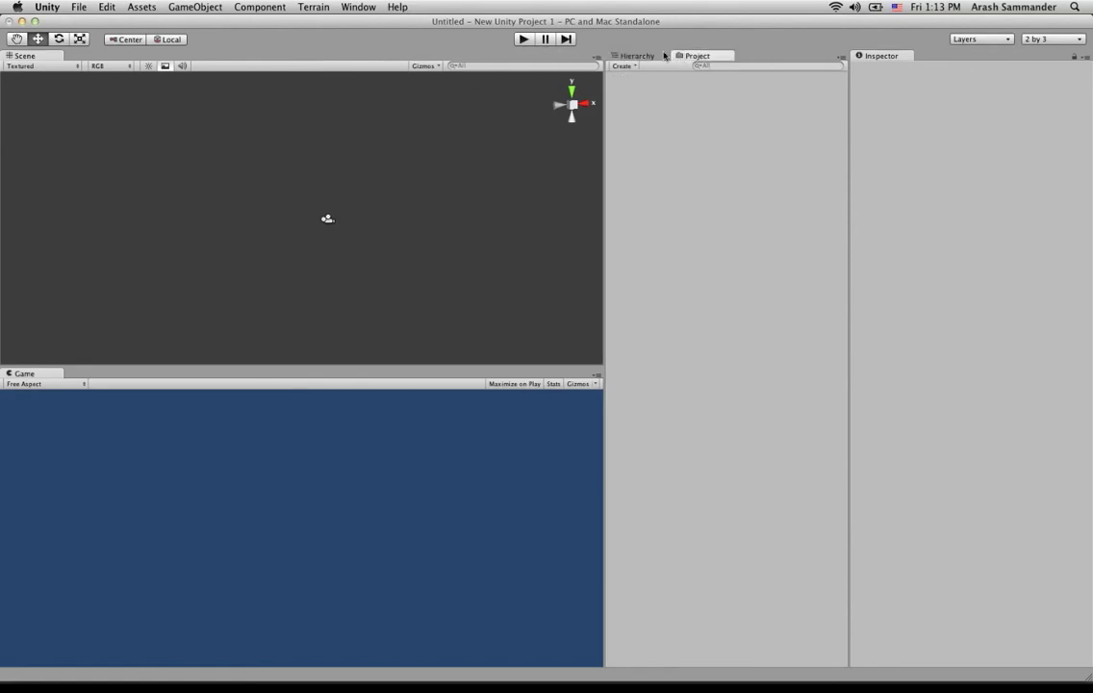
click(662, 55)
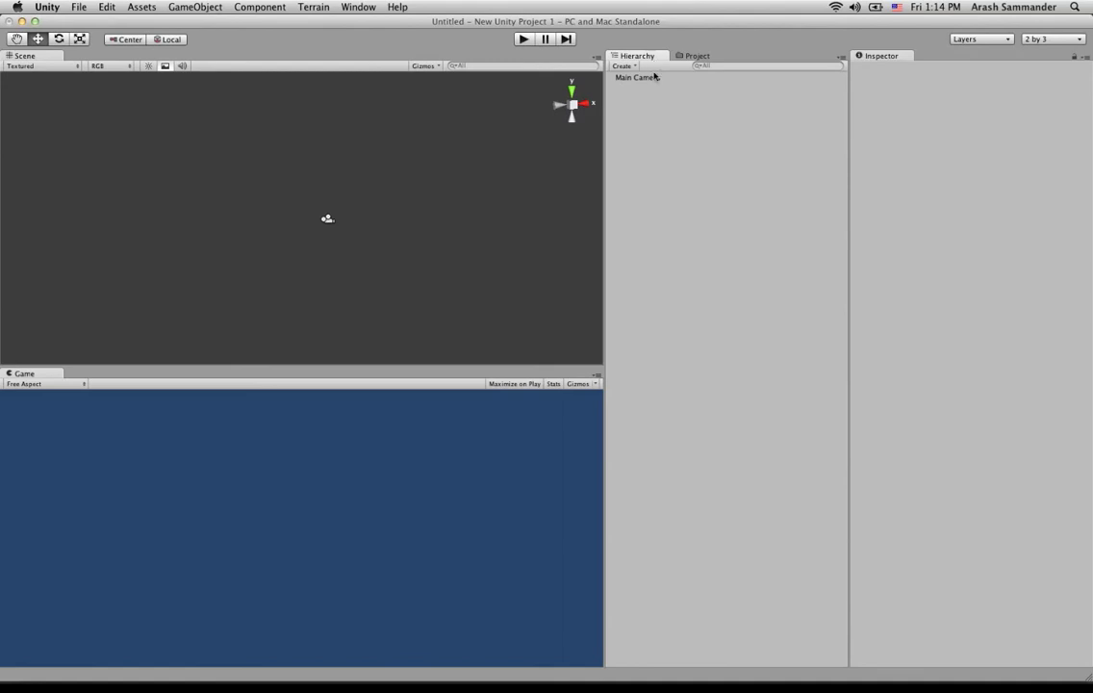
Set the Main Camera's projection to Orthographic
click(654, 77)
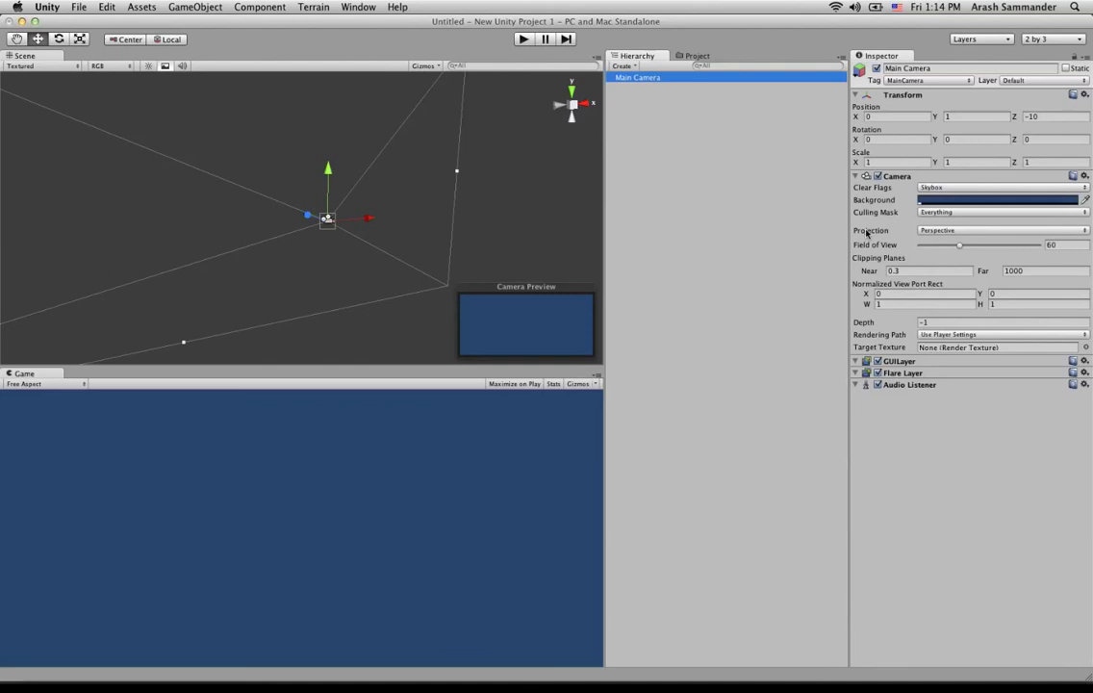
click(960, 231)
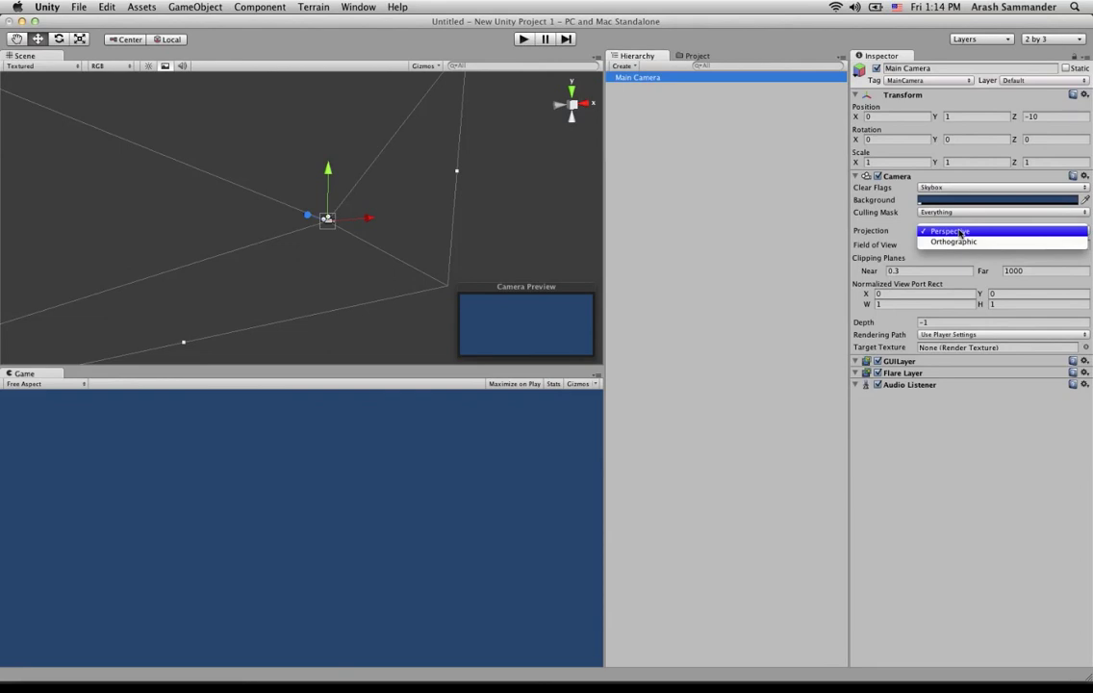
click(963, 242)
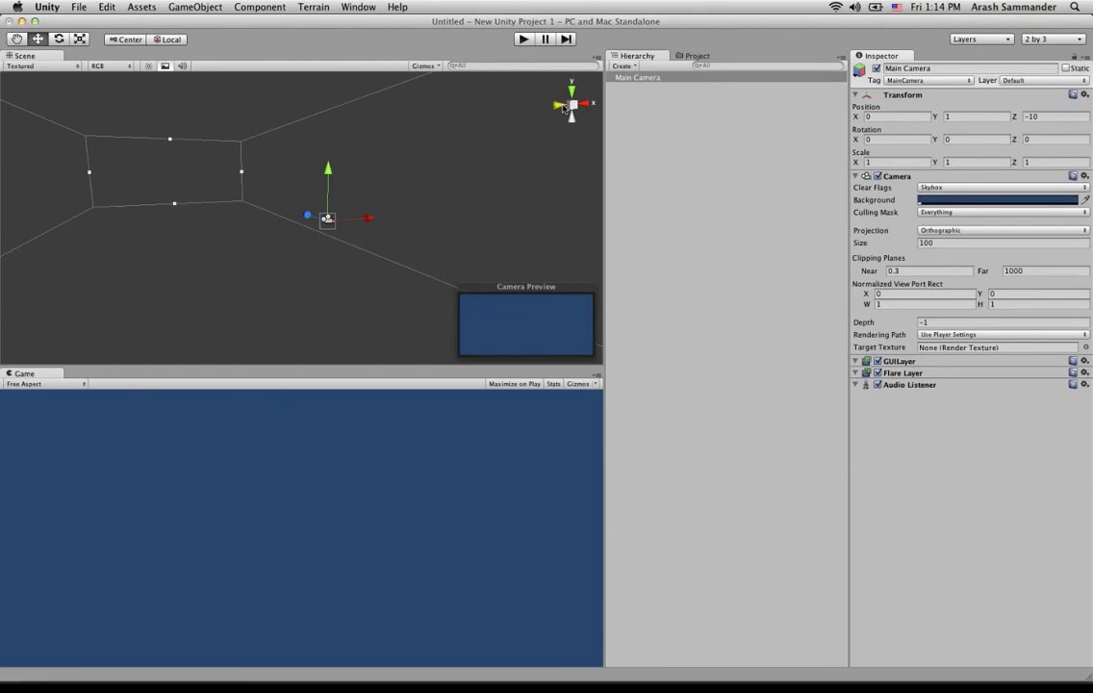
Orient the Scene view to look along the Z axis from the Back view
click(561, 106)
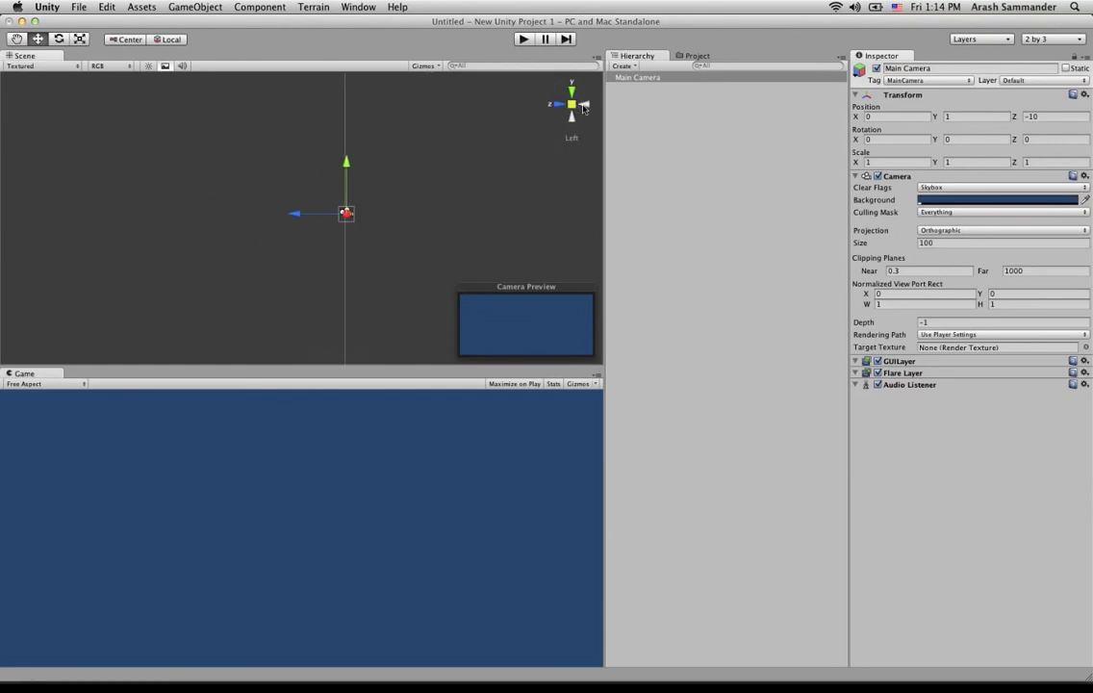
click(583, 108)
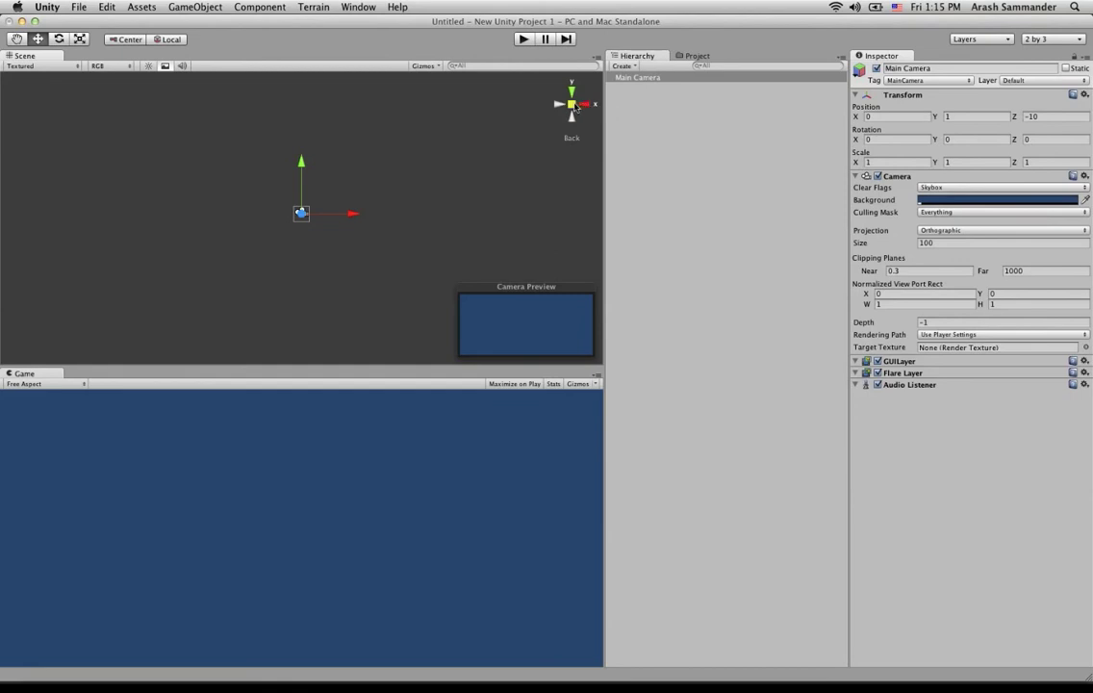
right_click(574, 105)
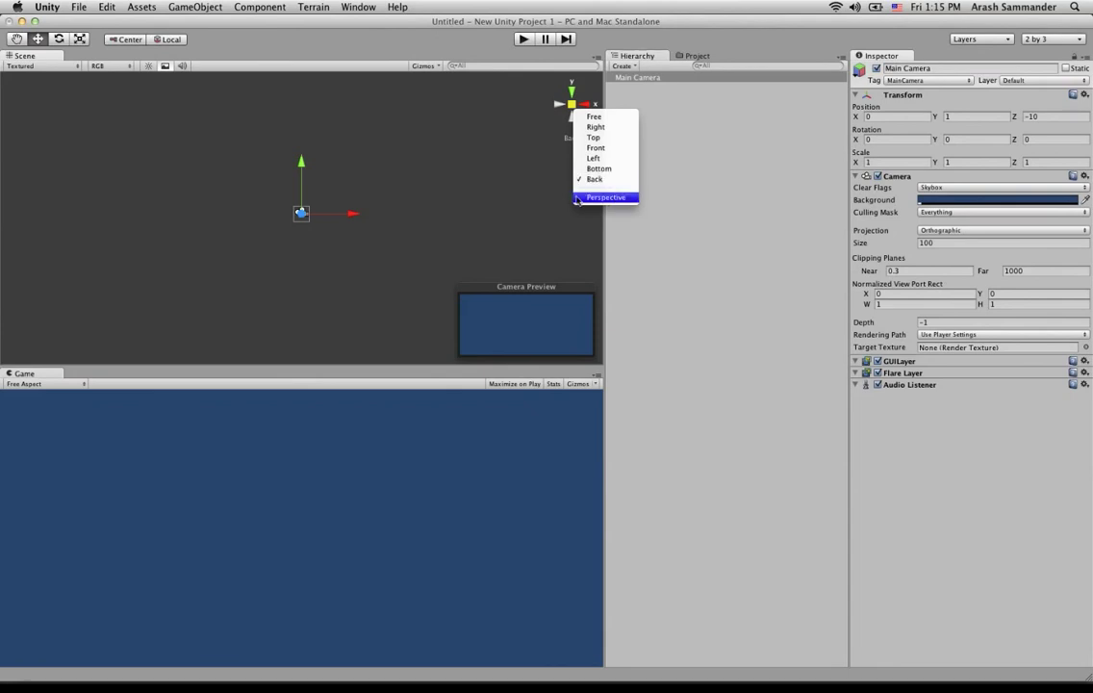
click(499, 175)
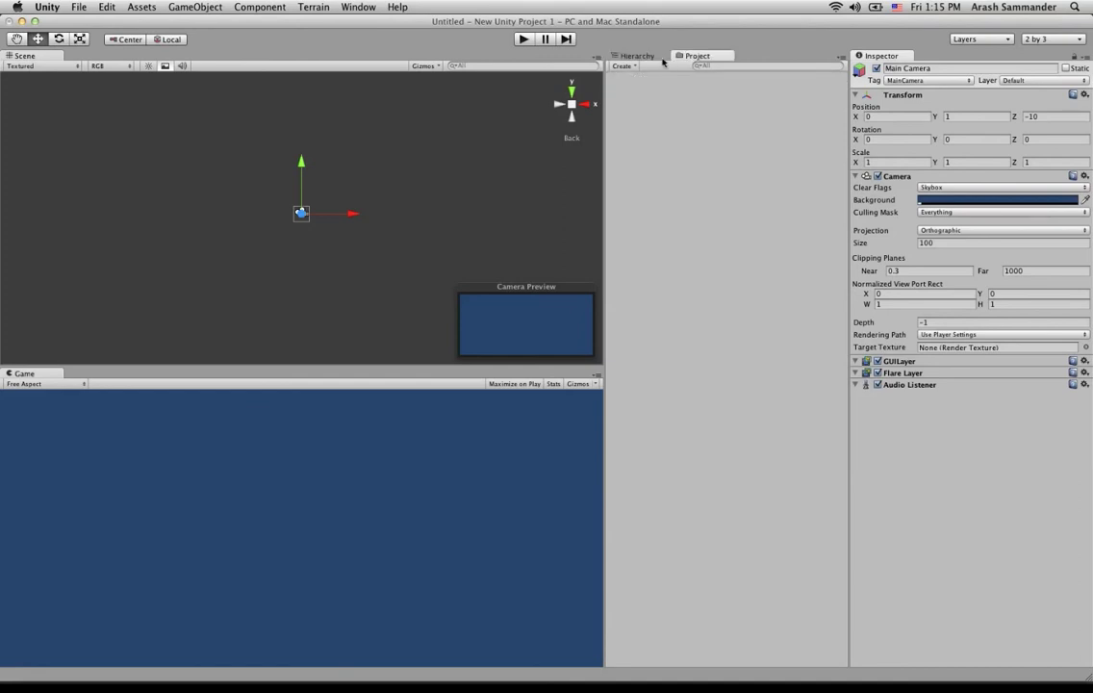
click(695, 64)
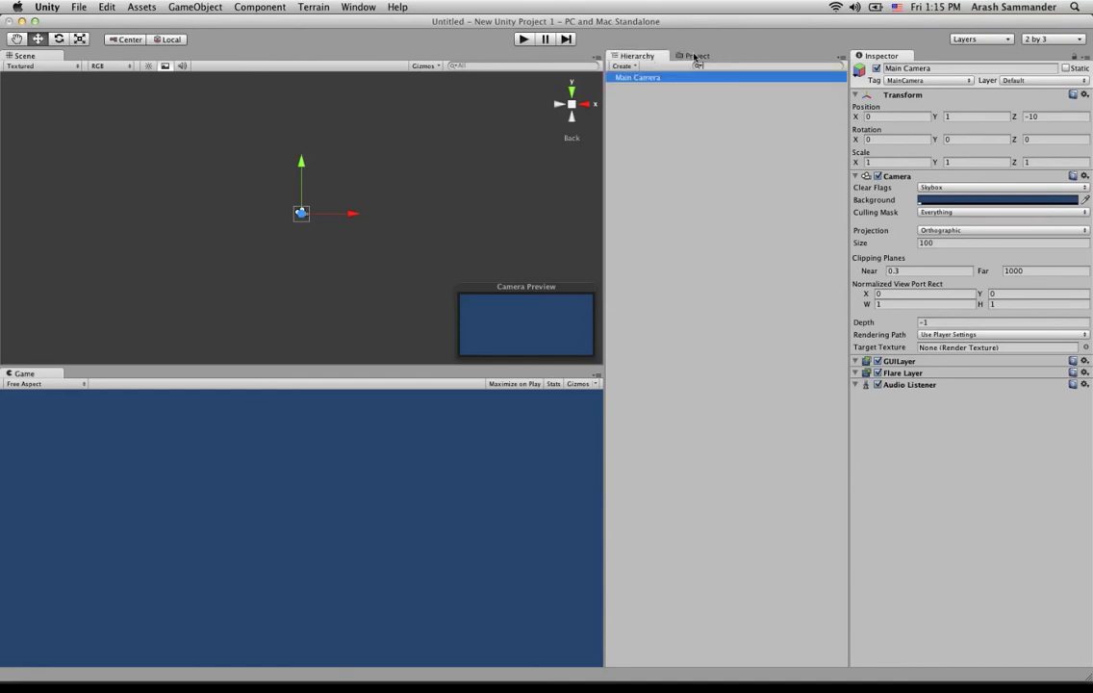
click(695, 56)
click(609, 54)
Examine RageSpline's purchase page and the list of available packages in the Asset Store, and close the store
click(314, 7)
mouse_move(356, 7)
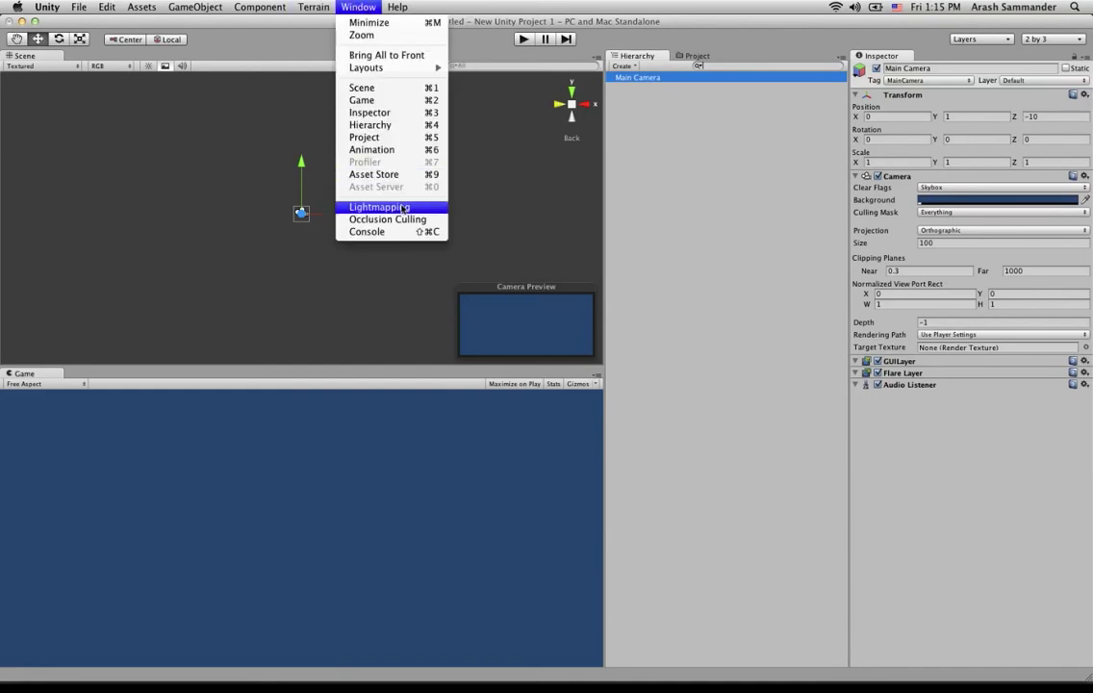
click(374, 174)
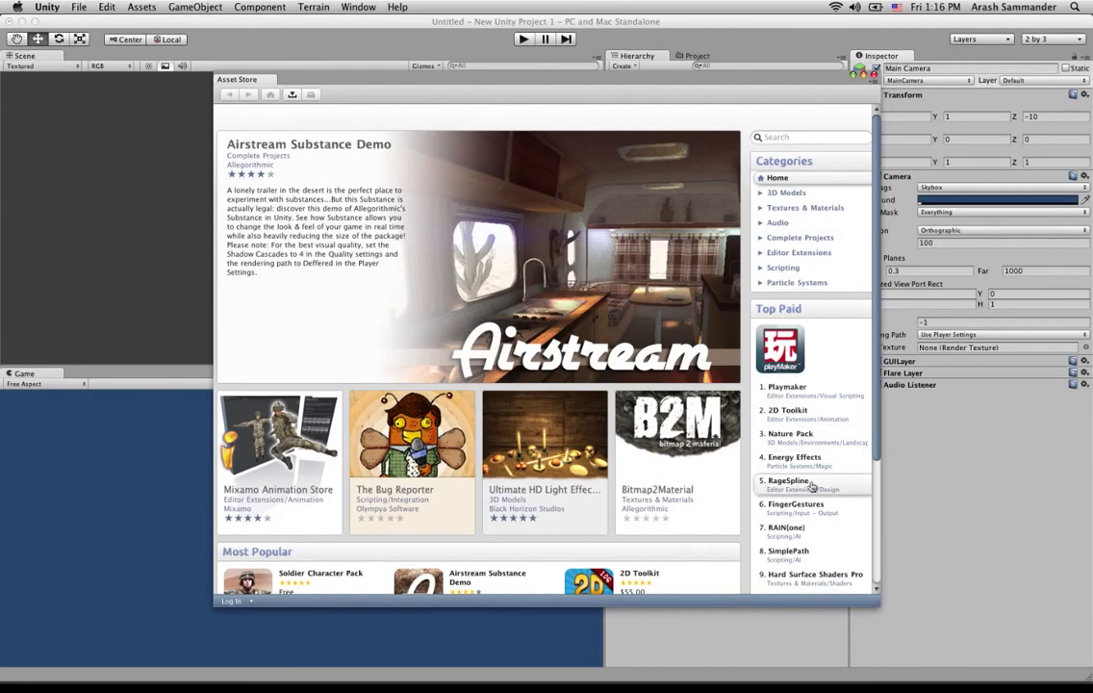
click(813, 487)
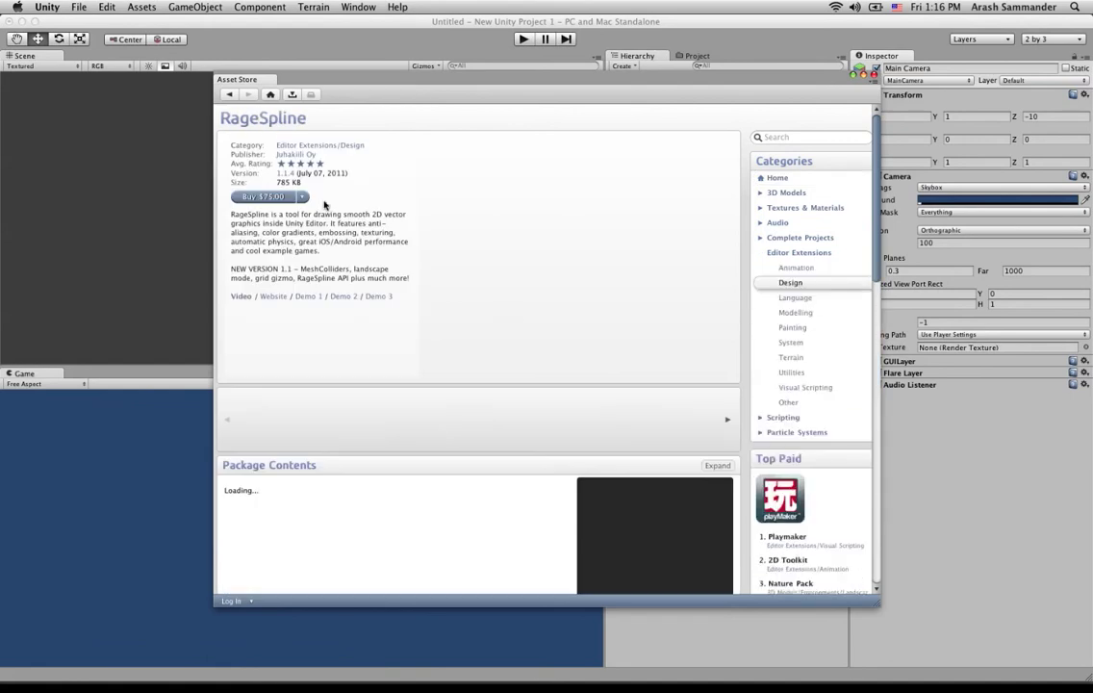
click(270, 197)
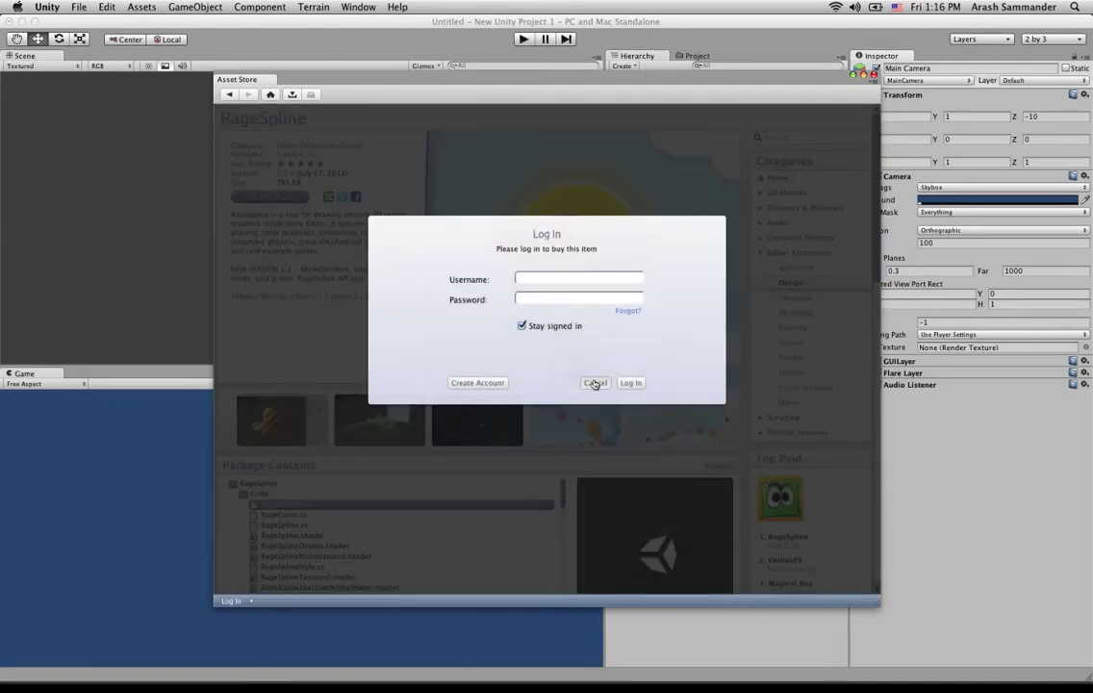
click(595, 383)
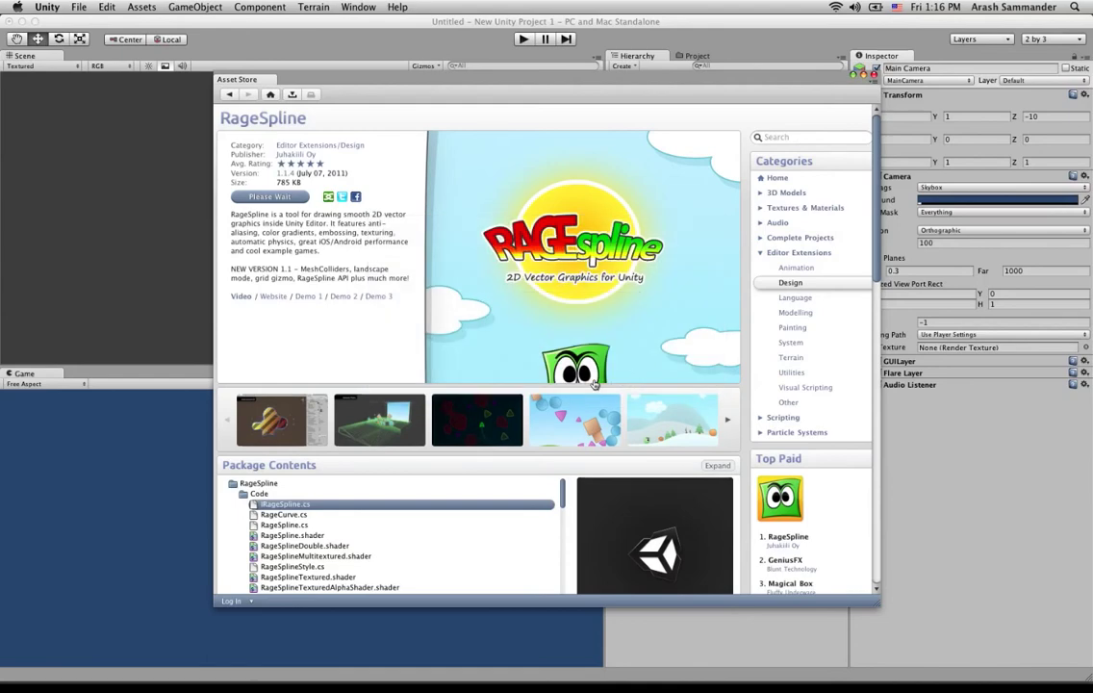
click(293, 94)
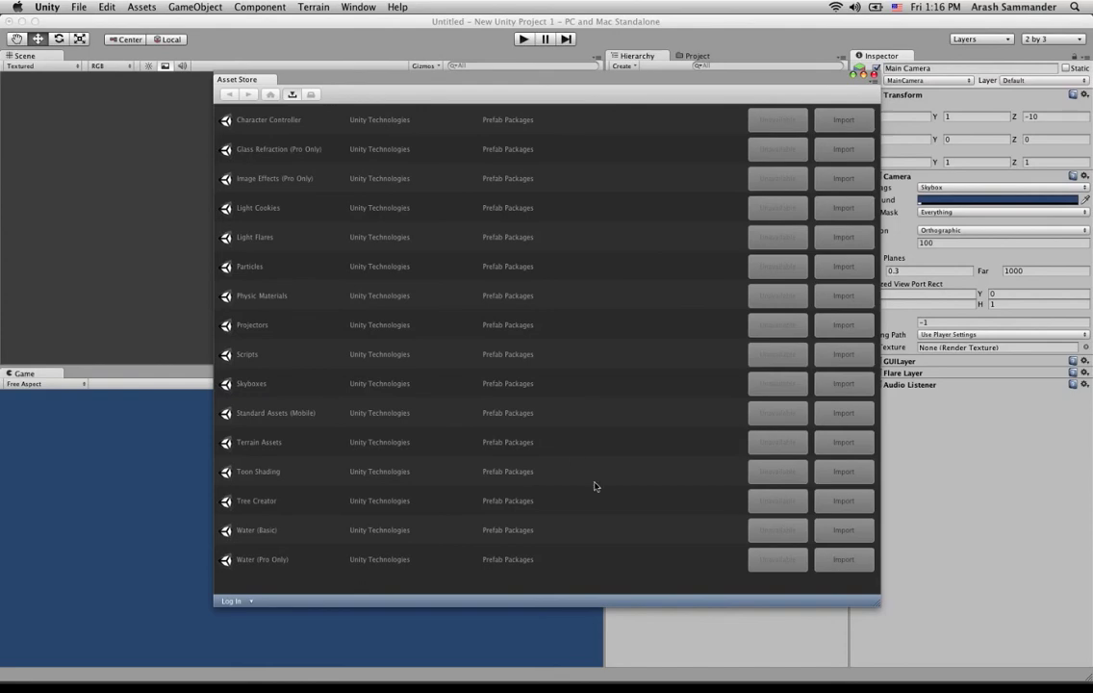
click(872, 75)
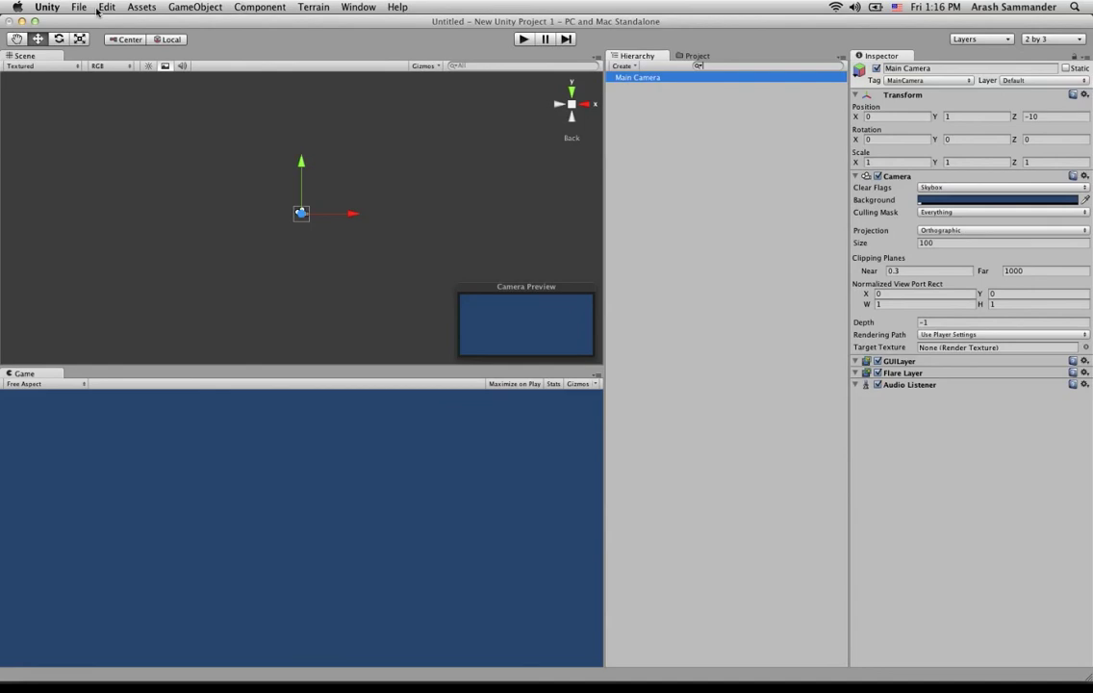
Open the RageSpline package from the Desktop as a custom package to import
click(195, 6)
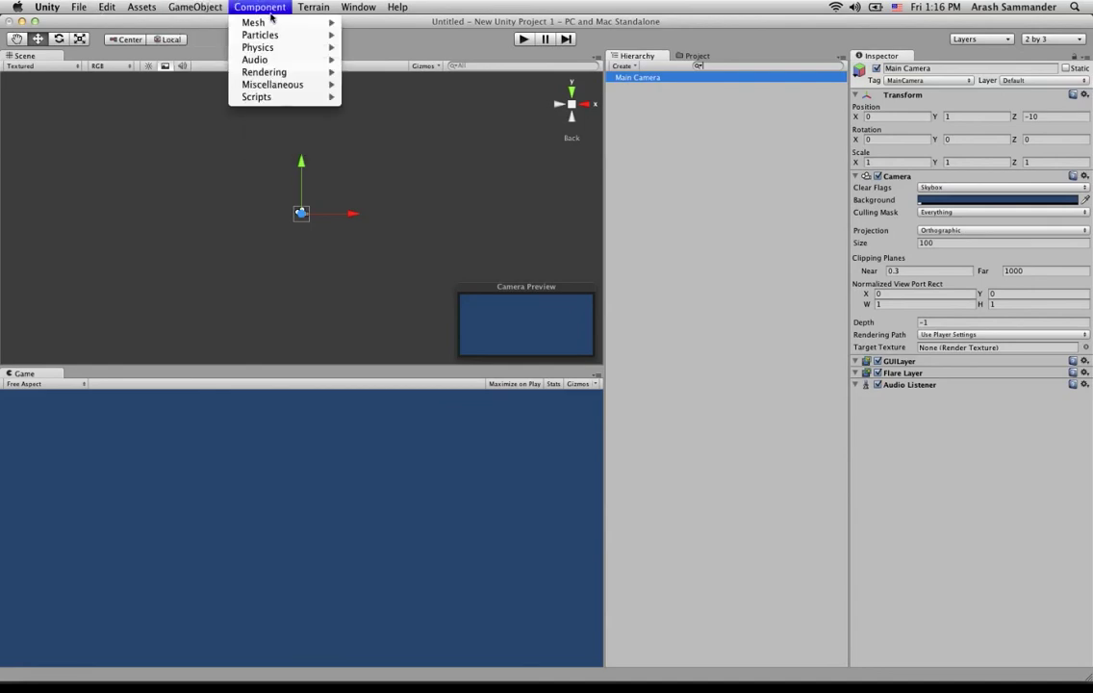
mouse_move(144, 7)
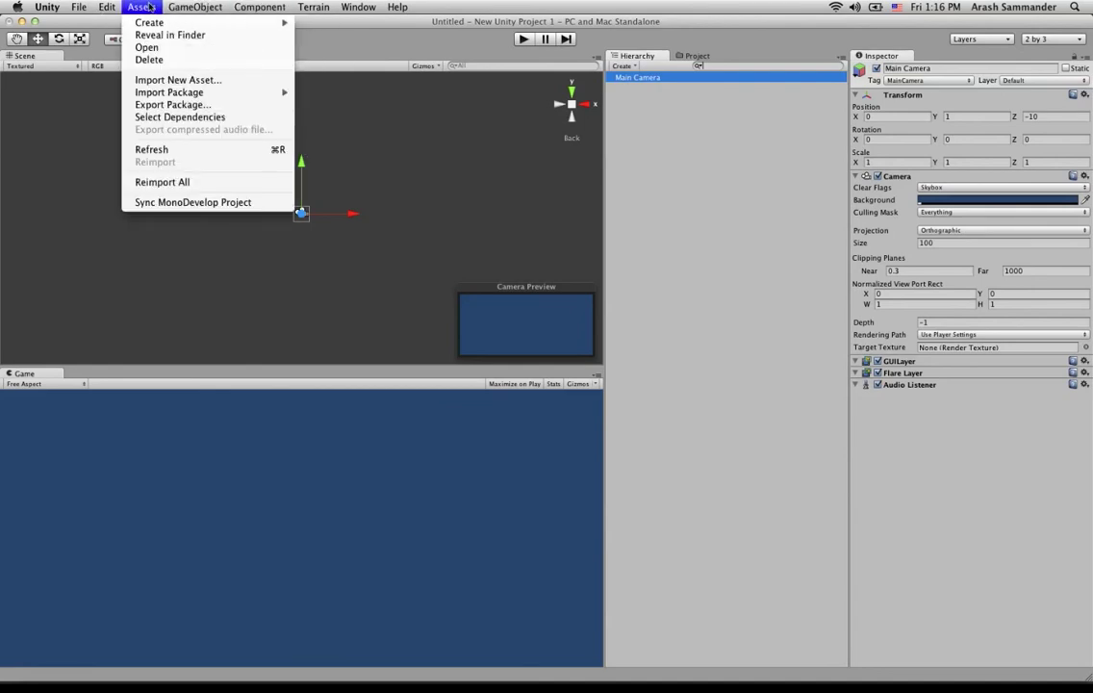
mouse_move(186, 92)
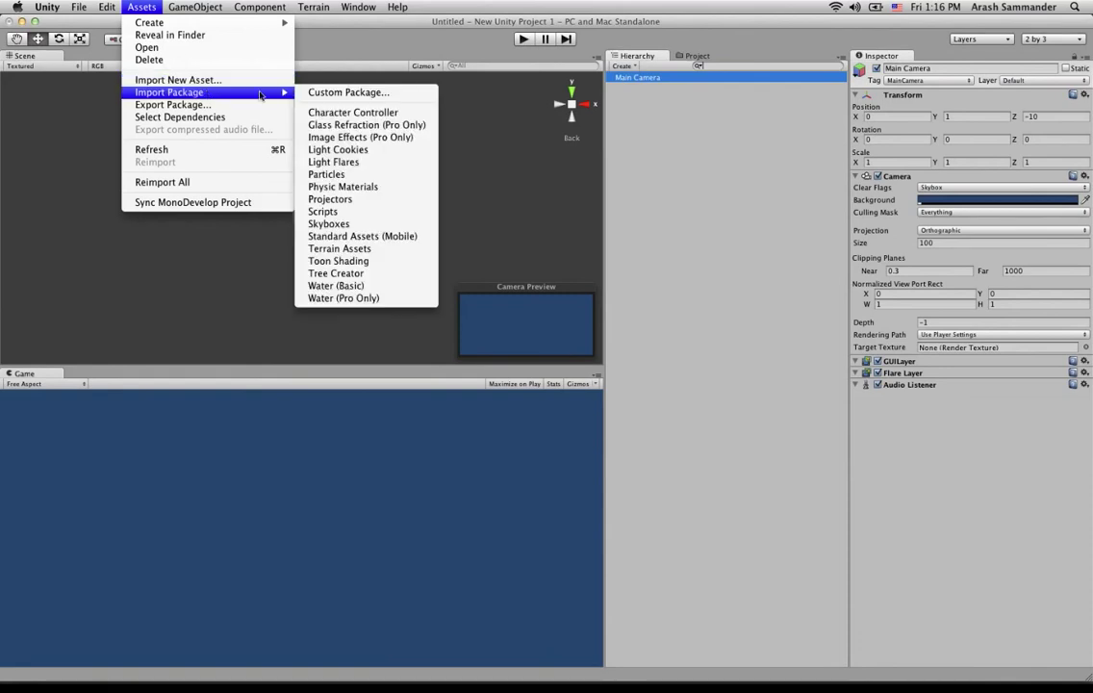
click(338, 93)
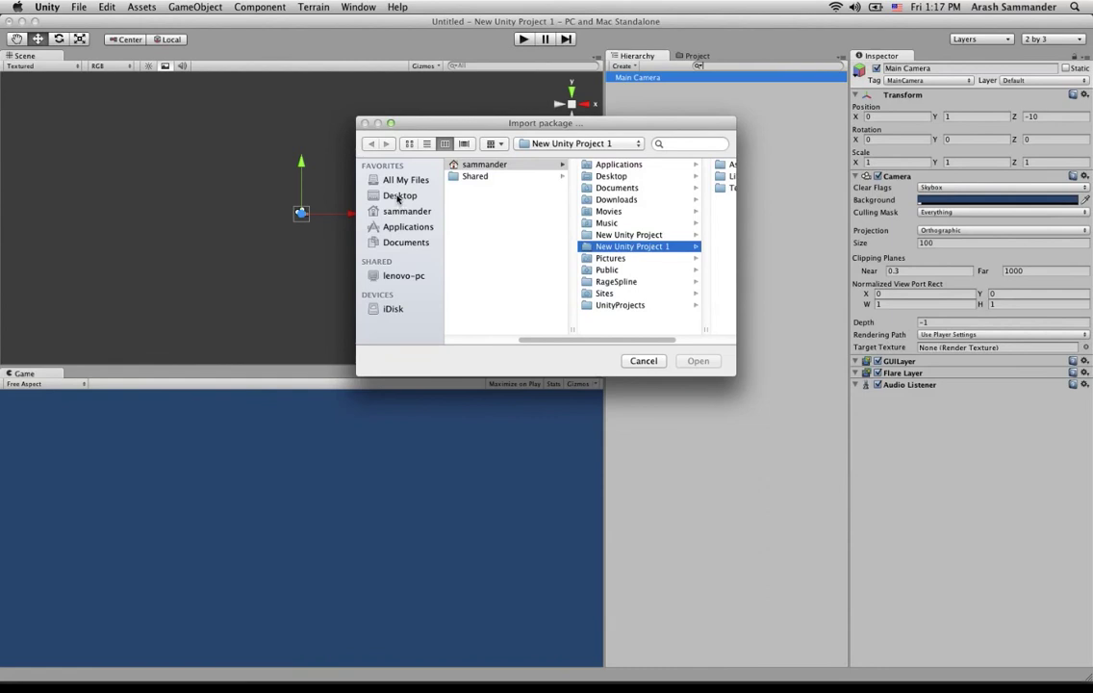
click(398, 198)
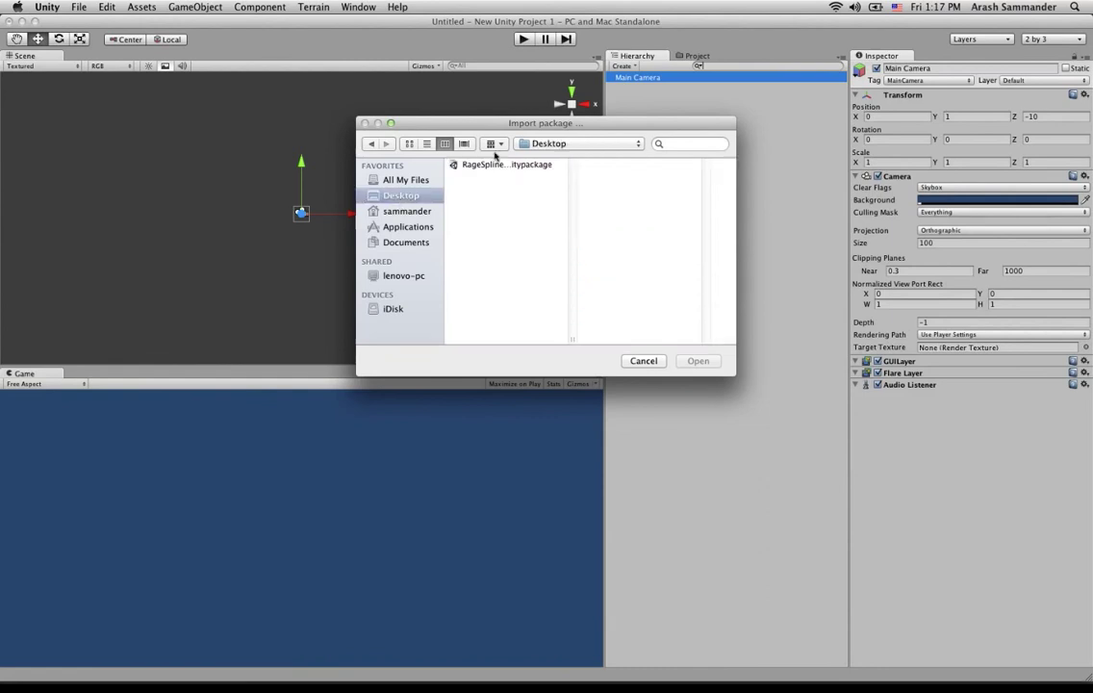
click(455, 163)
click(702, 362)
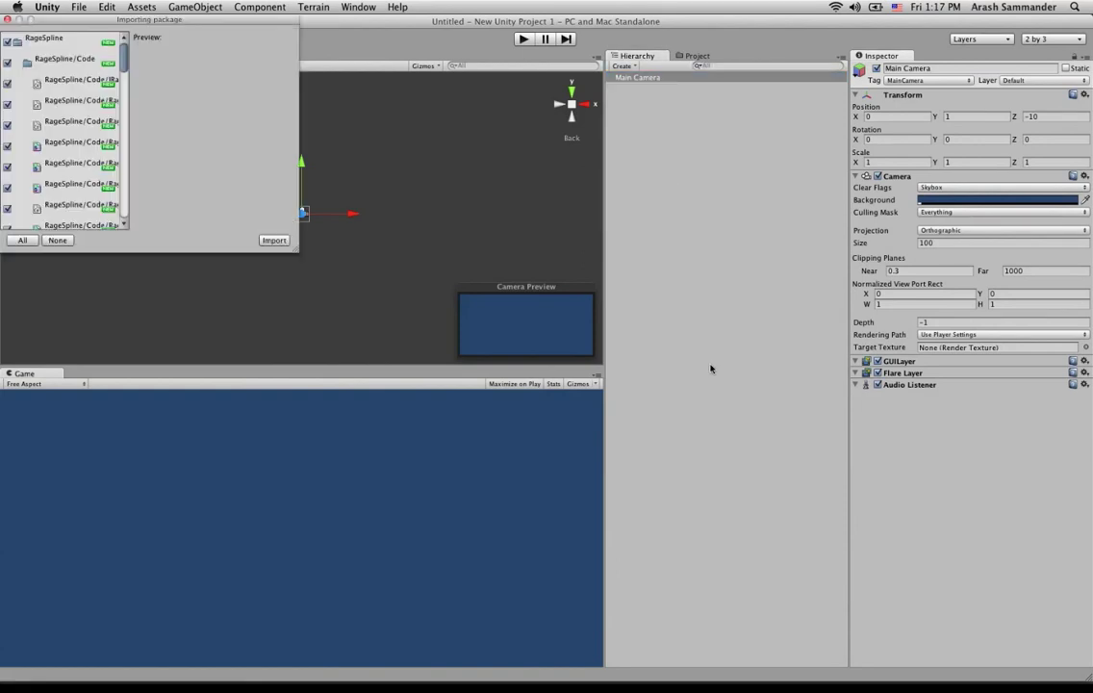
Review the RageSpline package contents, import all of its items and expand the RageSpline folder in the project
drag(196, 23, 389, 112)
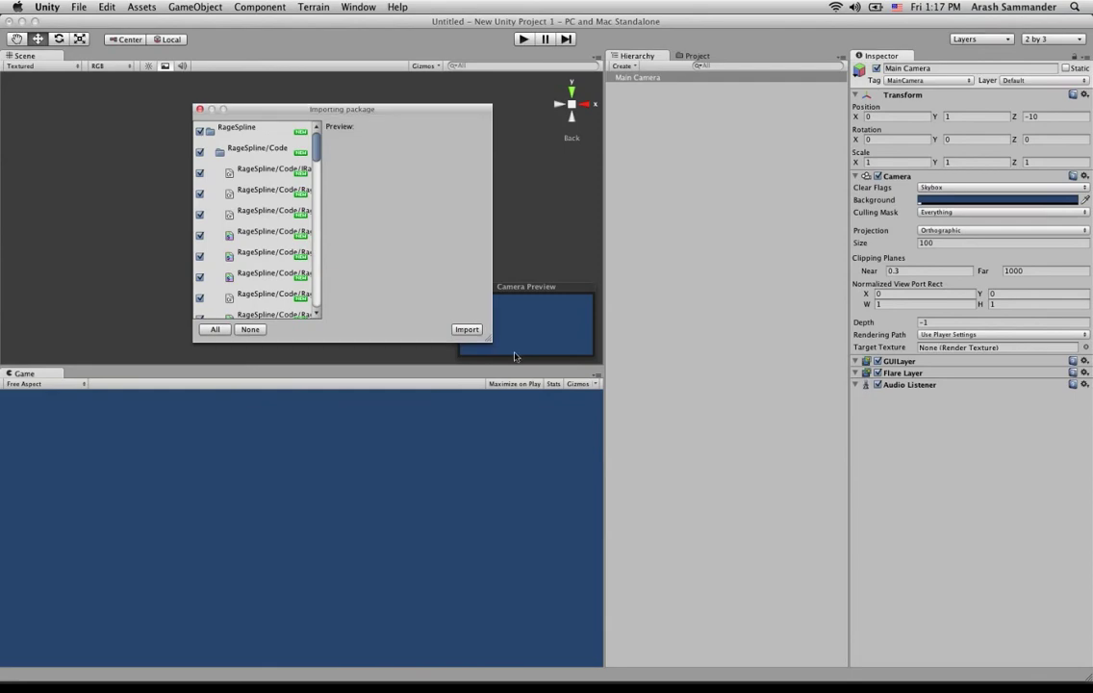
drag(490, 339, 747, 520)
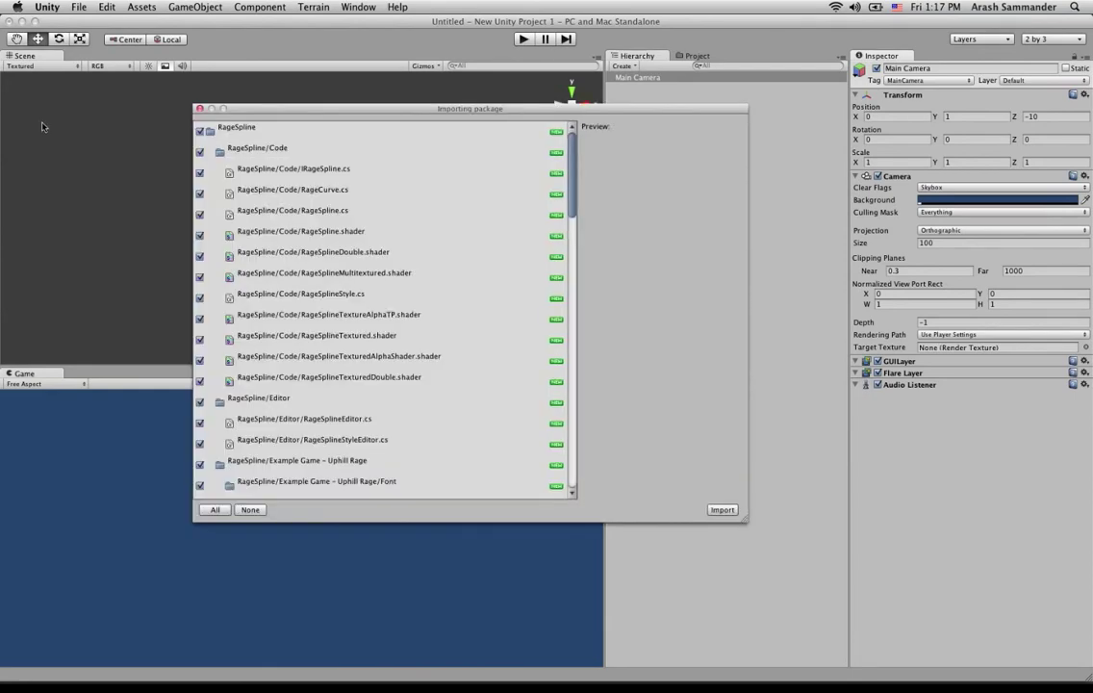
scroll(283, 190, down, 10)
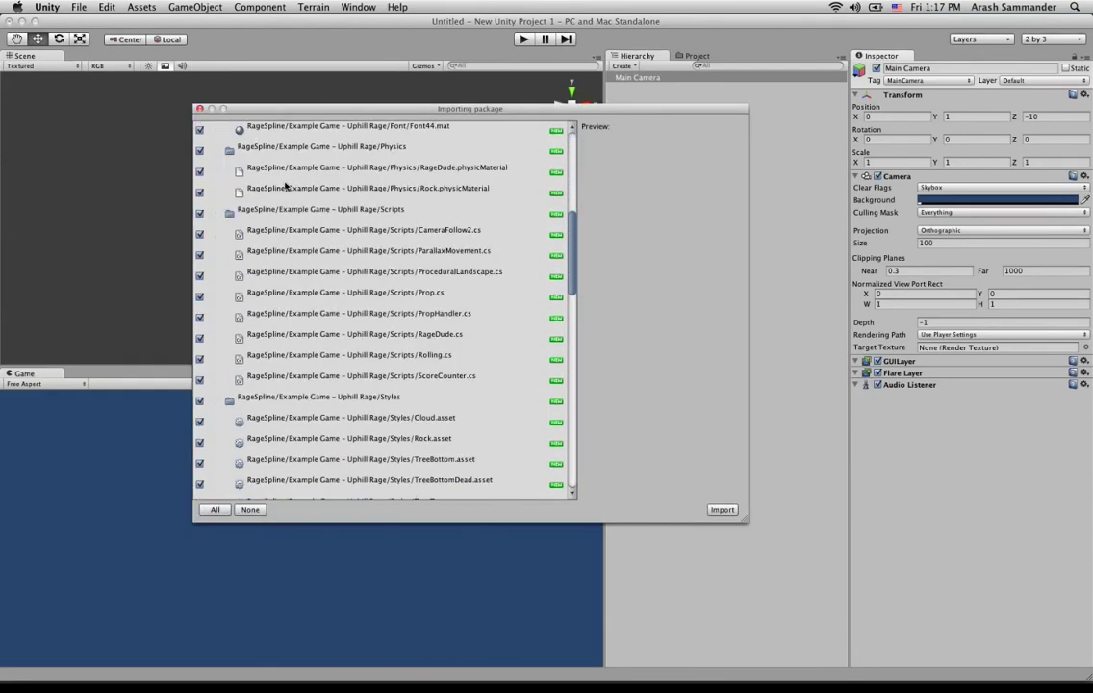
scroll(284, 187, down, 20)
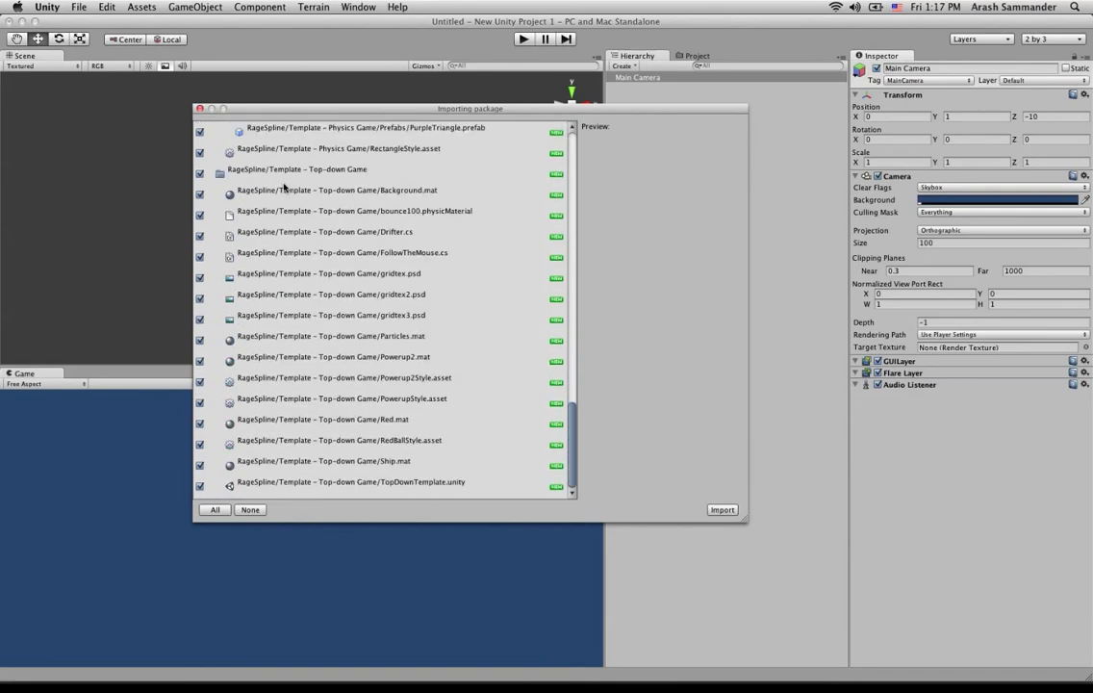
scroll(208, 289, up, 9)
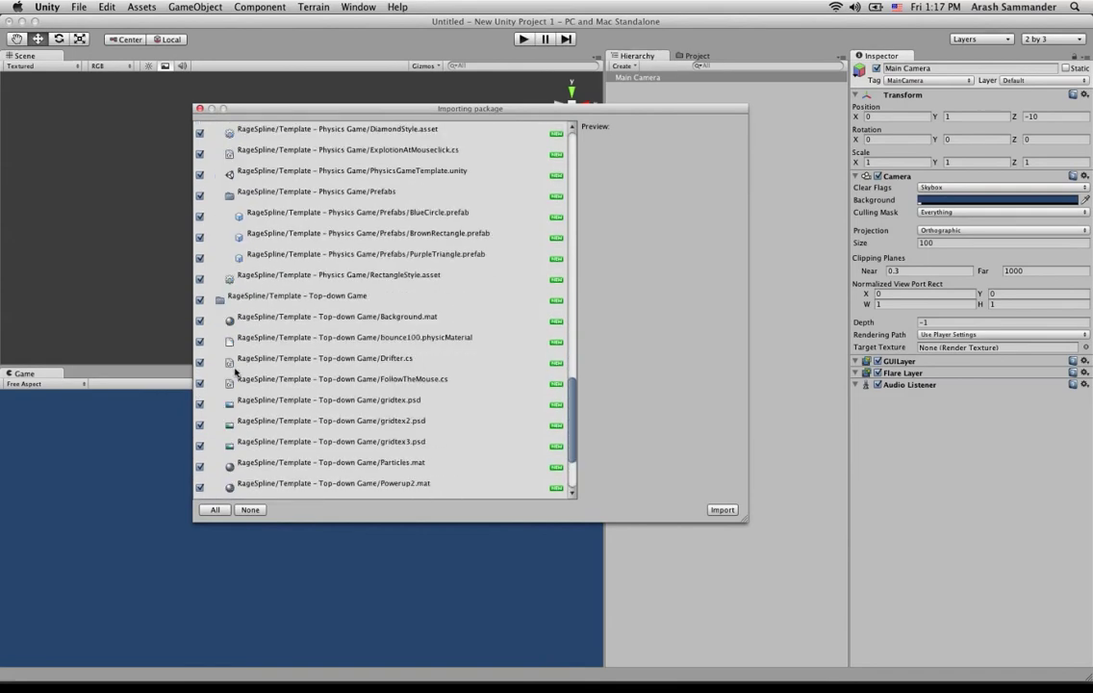
scroll(239, 367, up, 20)
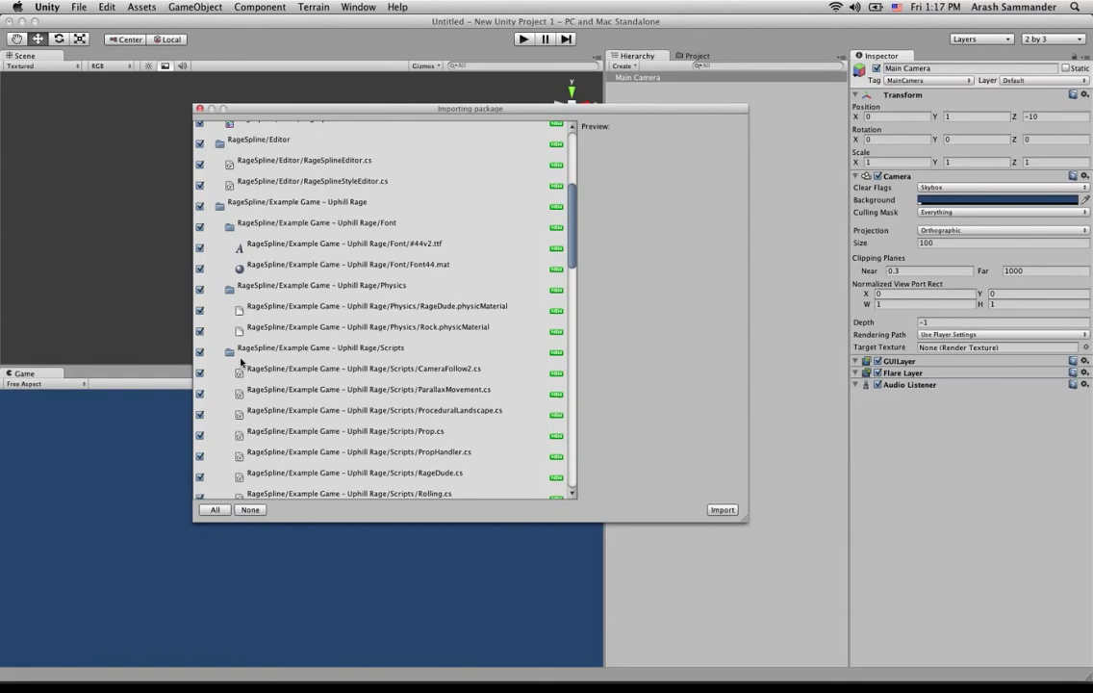
scroll(243, 362, up, 4)
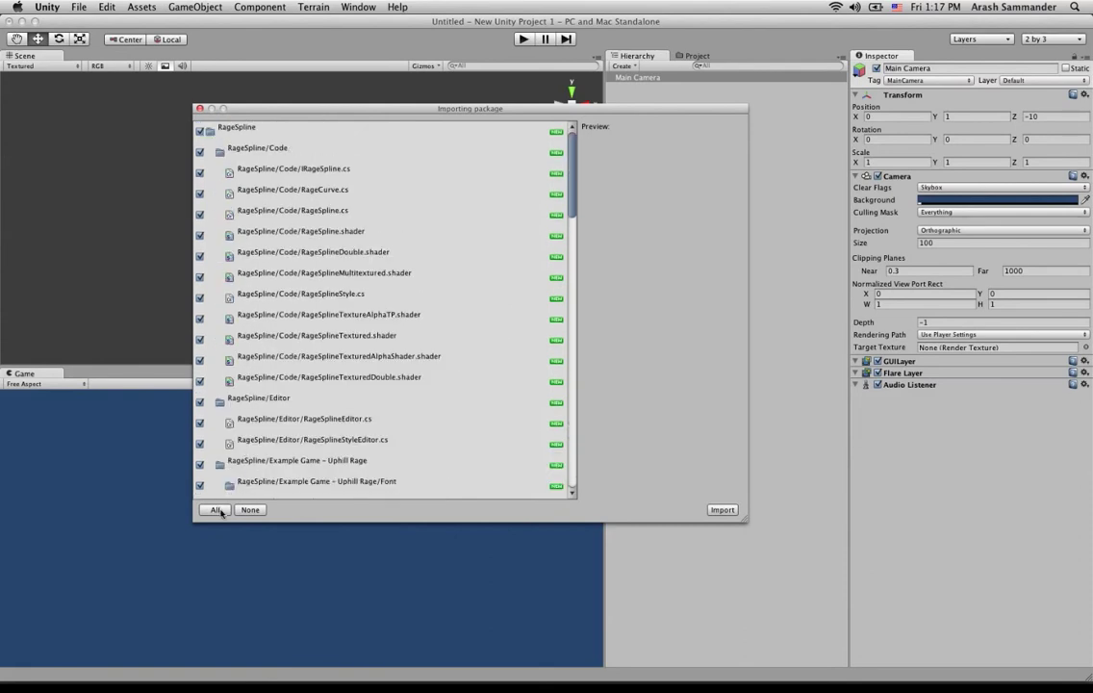
click(220, 512)
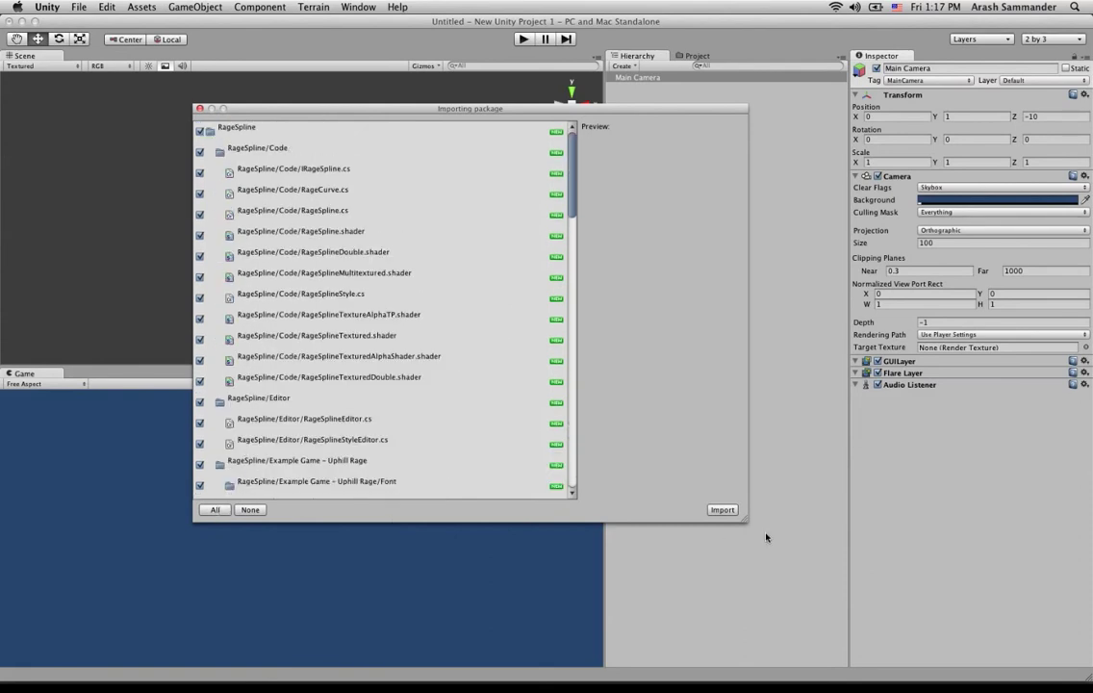
click(722, 510)
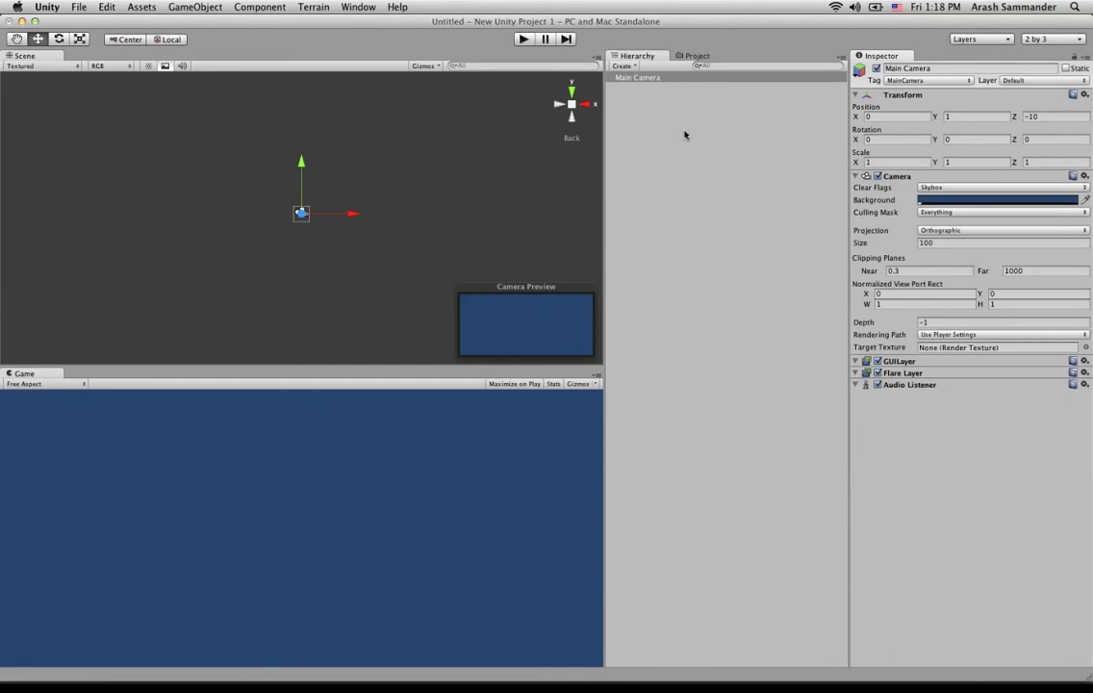
click(693, 56)
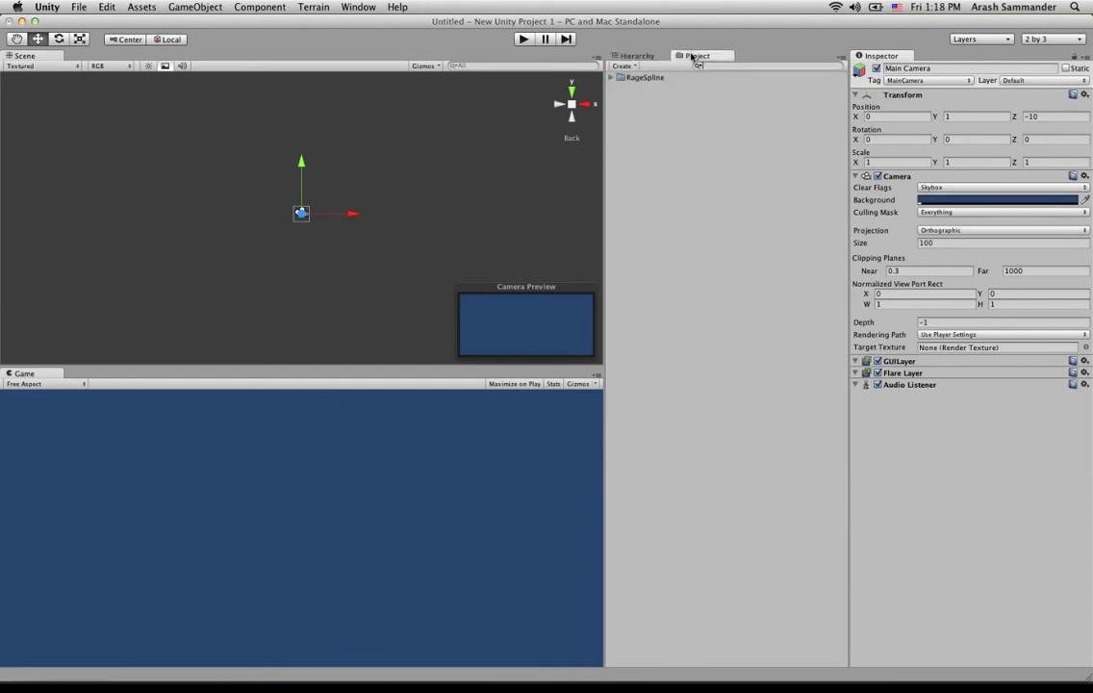
click(611, 77)
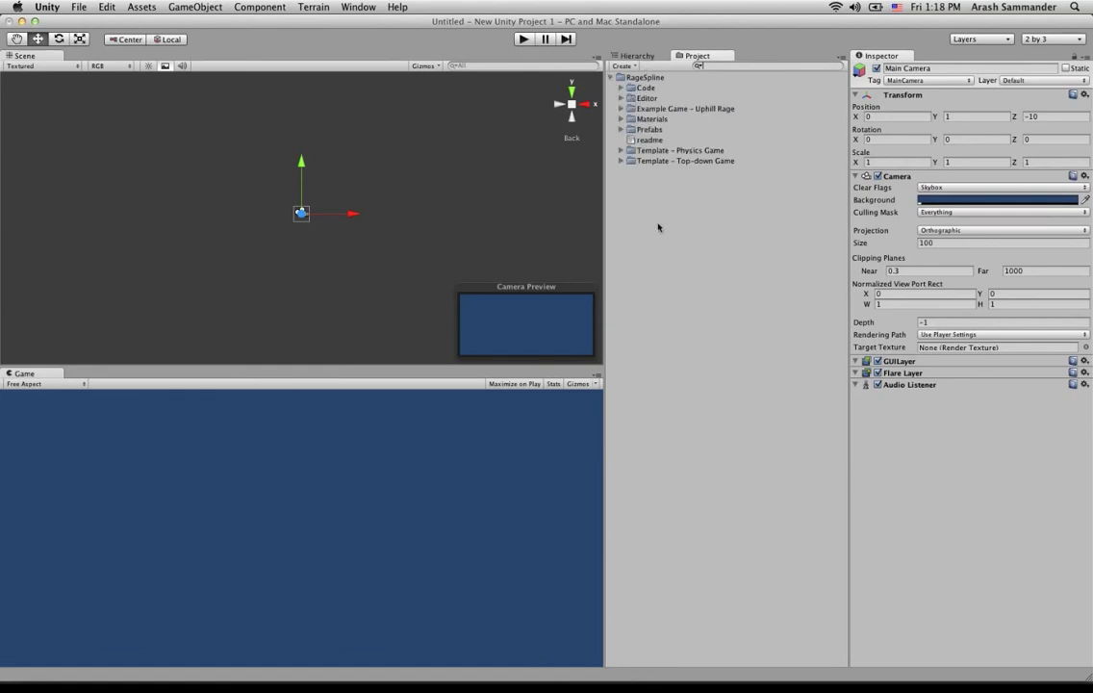